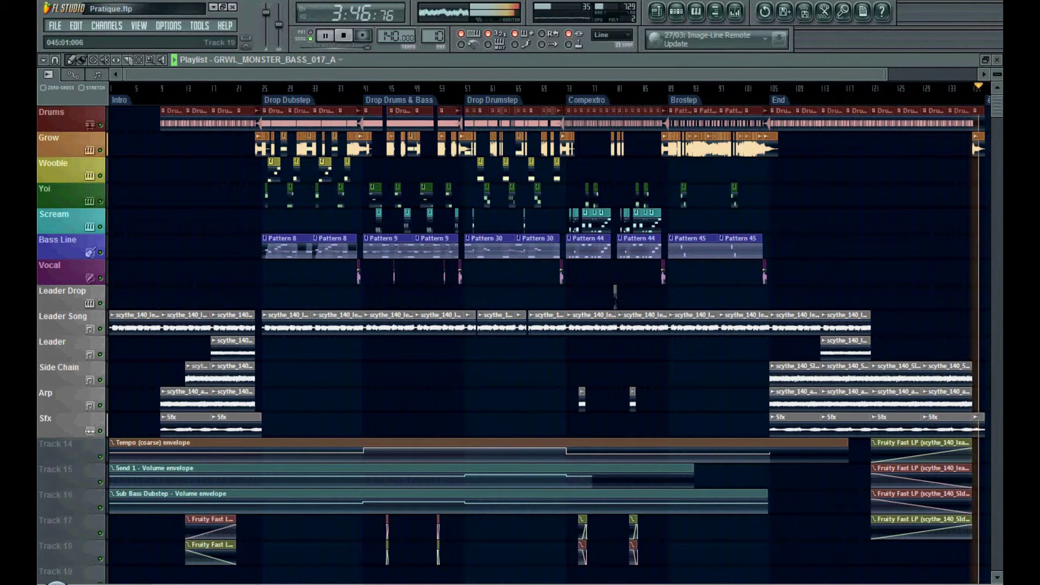
# Step: Stop playback and display all of the project's patterns and channels together in the Project Picker
pyautogui.press('space')
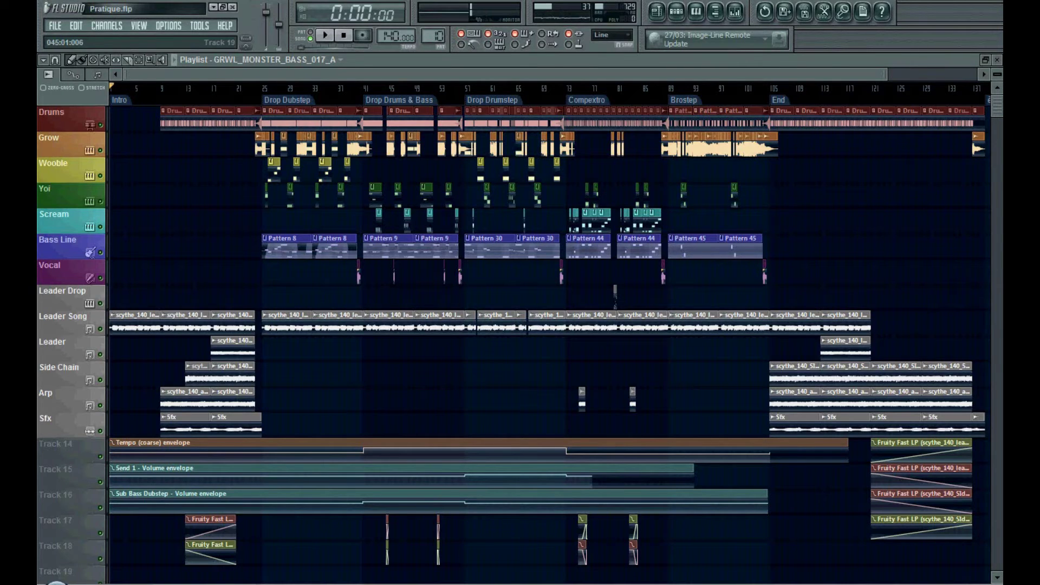
pyautogui.press('F8')
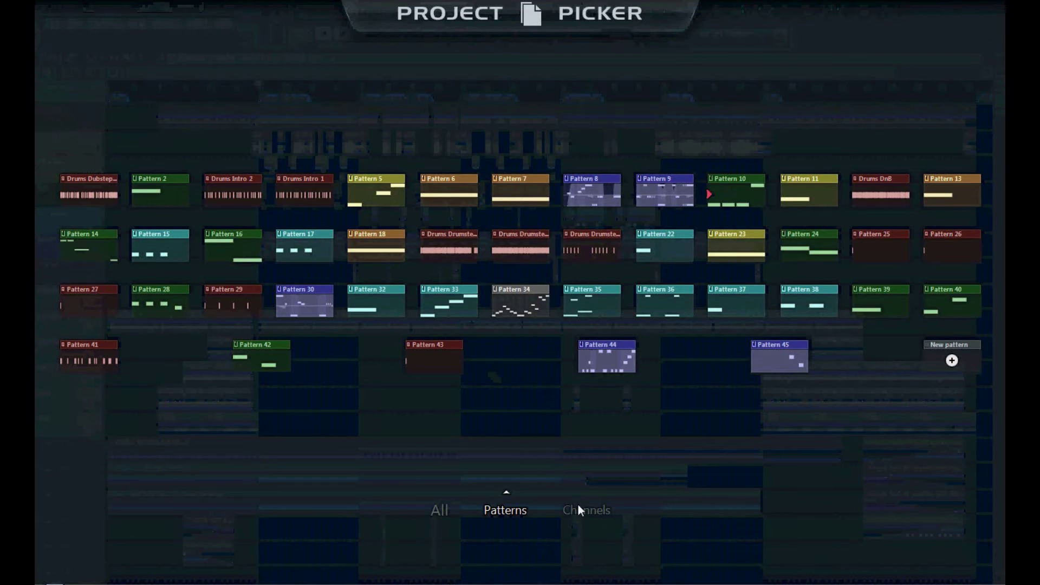
pyautogui.click(439, 509)
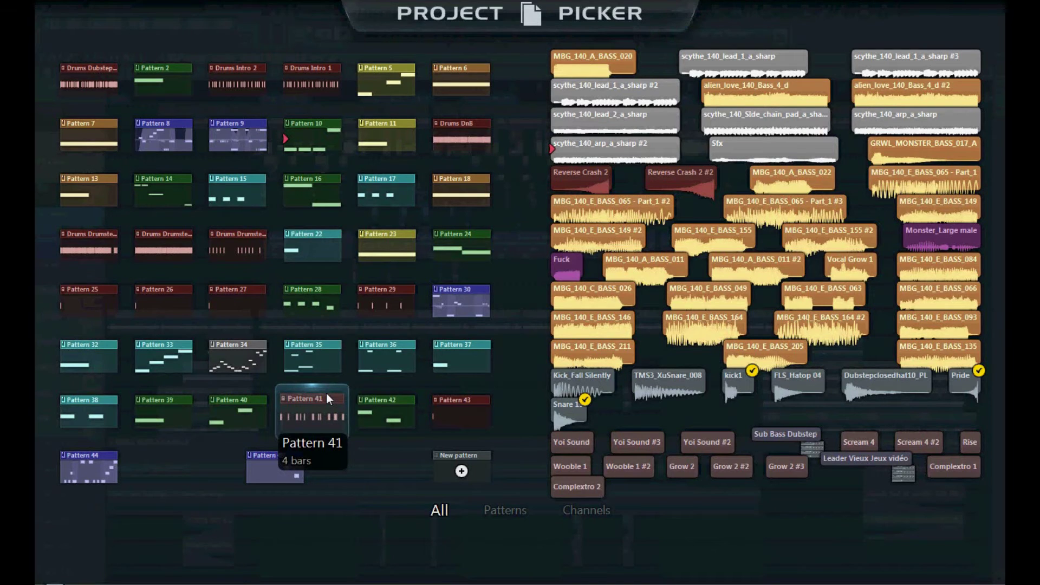
pyautogui.moveTo(326, 393); pyautogui.dragTo(326, 393)
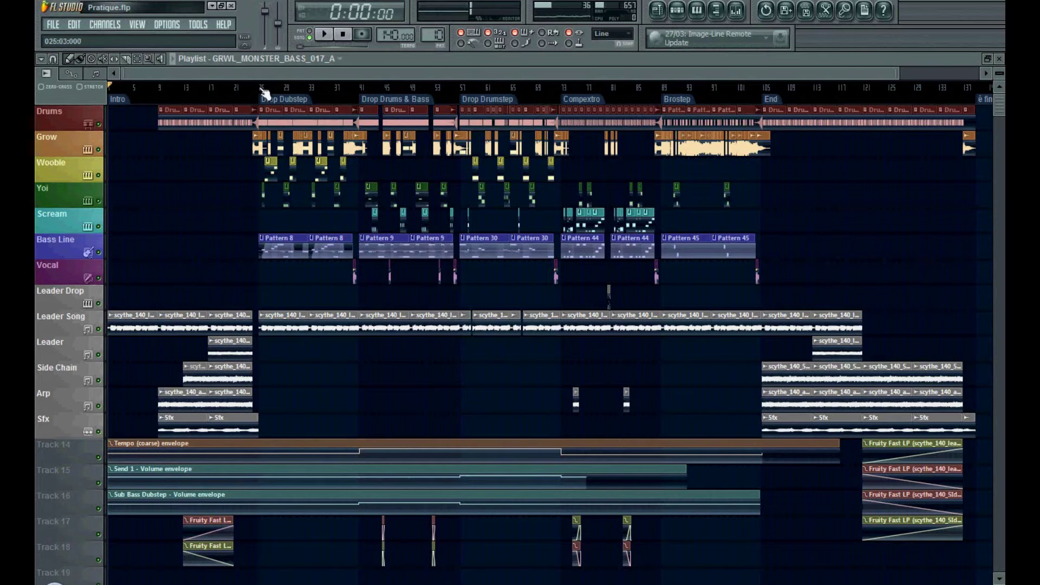
# Step: Select bars 25 to 41, the Drop Dubstep section, as the playback range and deselect its clips
pyautogui.scroll(2, 264, 94)
pyautogui.moveTo(260, 92); pyautogui.dragTo(479, 93)
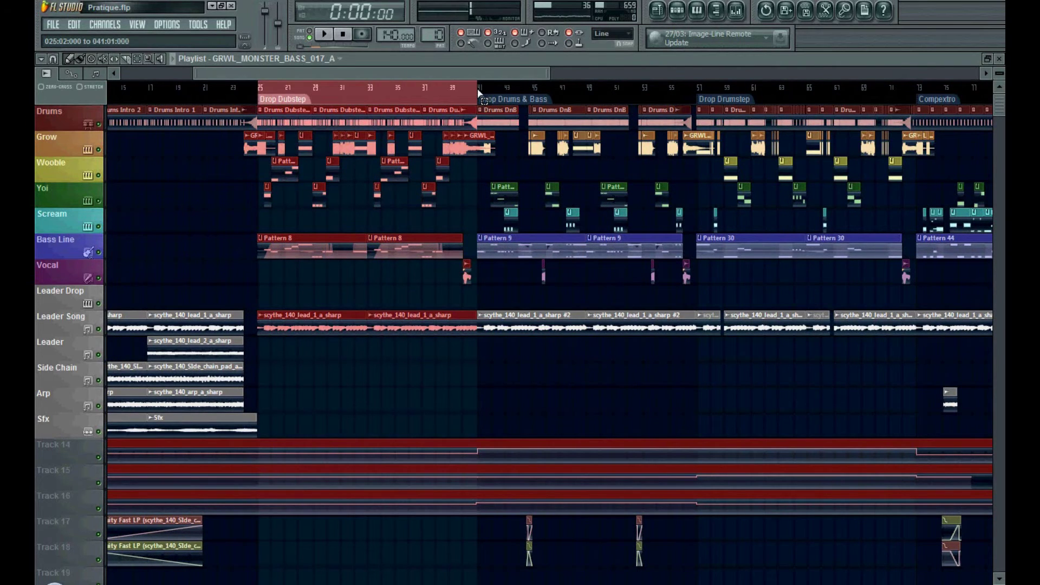
pyautogui.scroll(3, 287, 93)
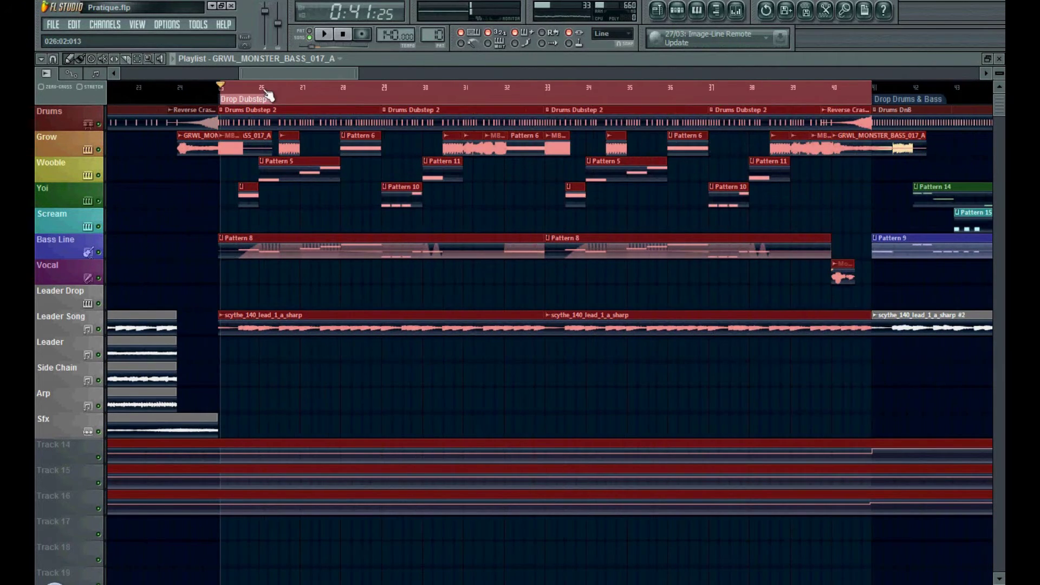
pyautogui.click(626, 204)
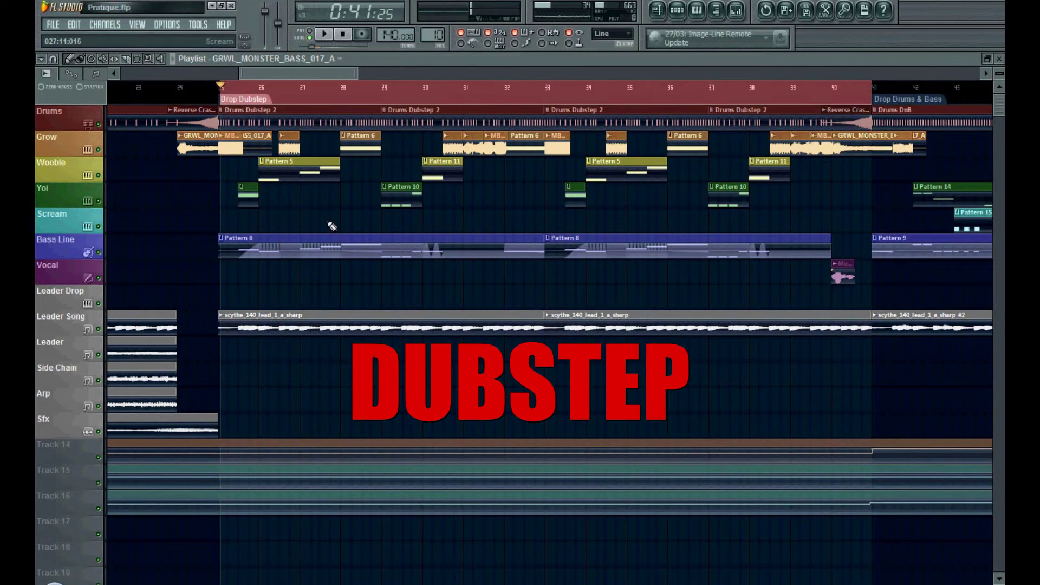
# Step: Play the Drop Dubstep section with only the Drums track soloed and check the mixer
pyautogui.press('space')
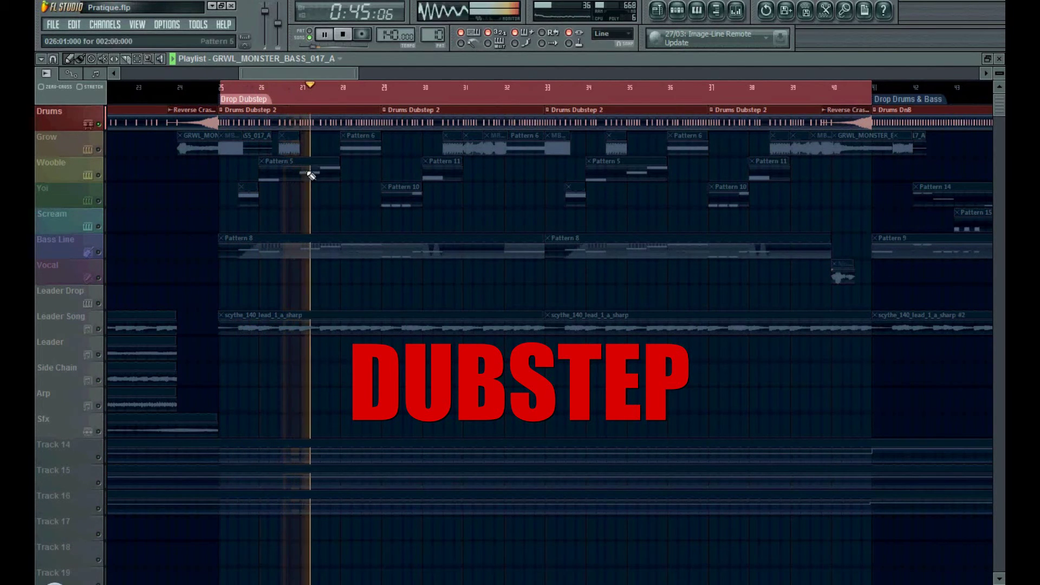
pyautogui.click(737, 14)
pyautogui.click(736, 13)
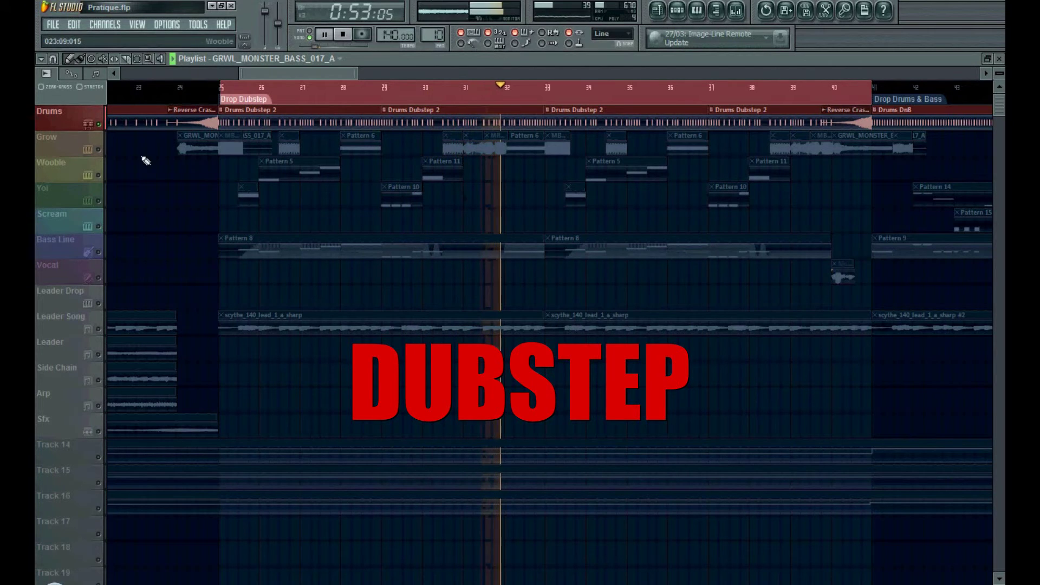
# Step: Solo and audition the Grow track around bars 28 and 30, followed by the Wooble track
pyautogui.click(48, 139)
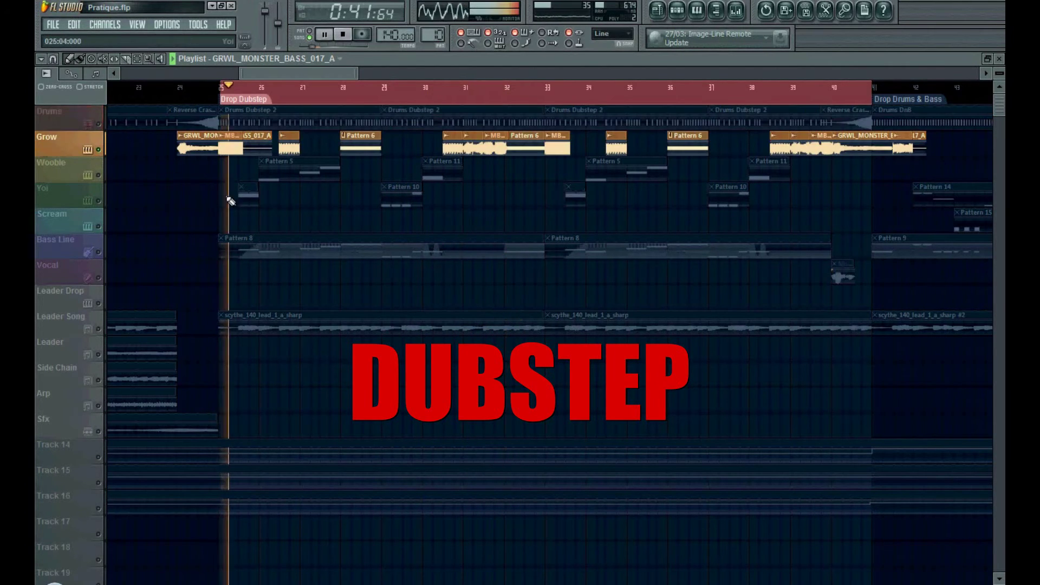
pyautogui.click(344, 87)
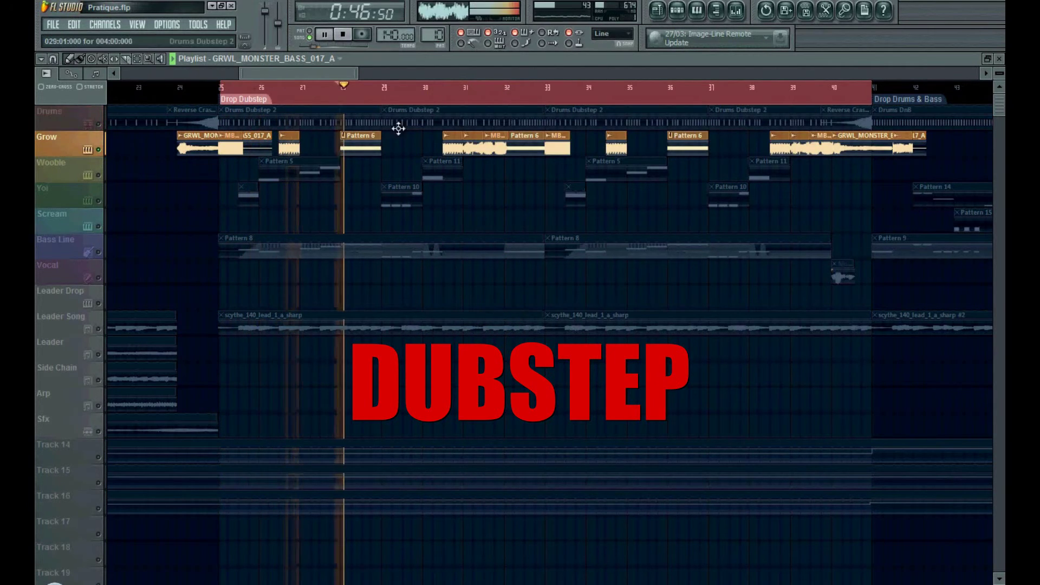
pyautogui.click(443, 87)
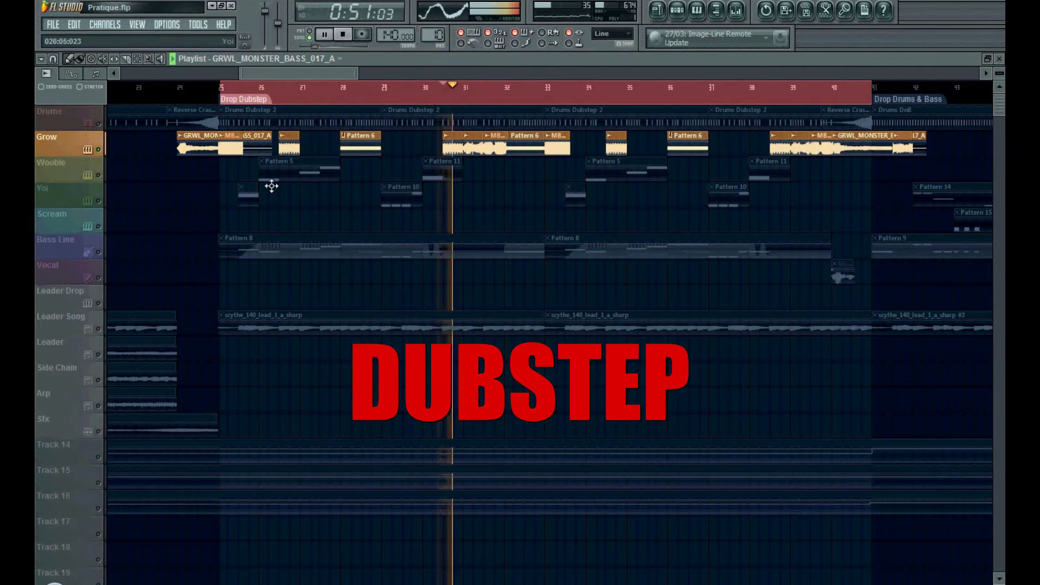
pyautogui.click(95, 181)
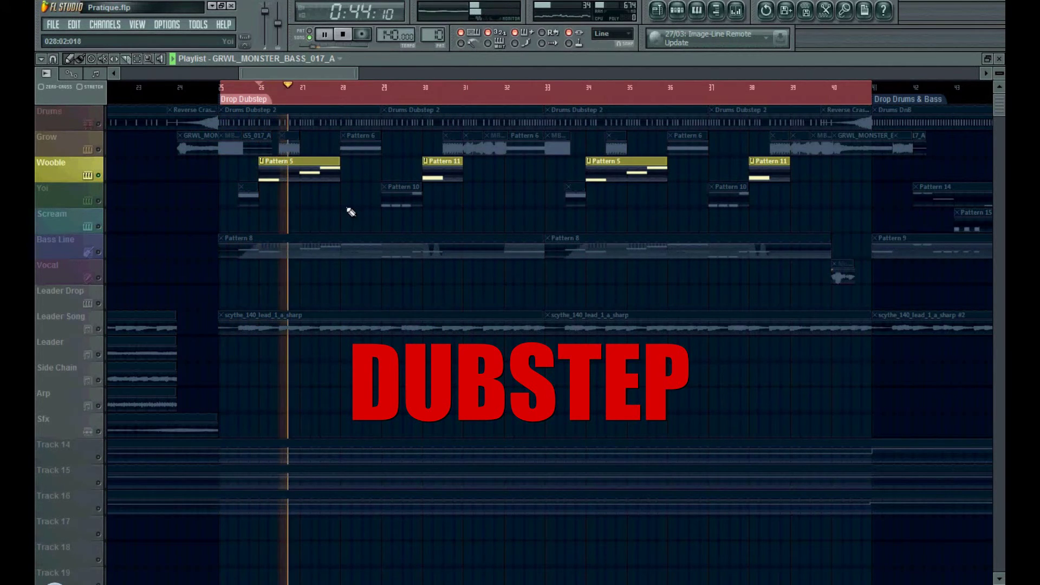
pyautogui.press('space')
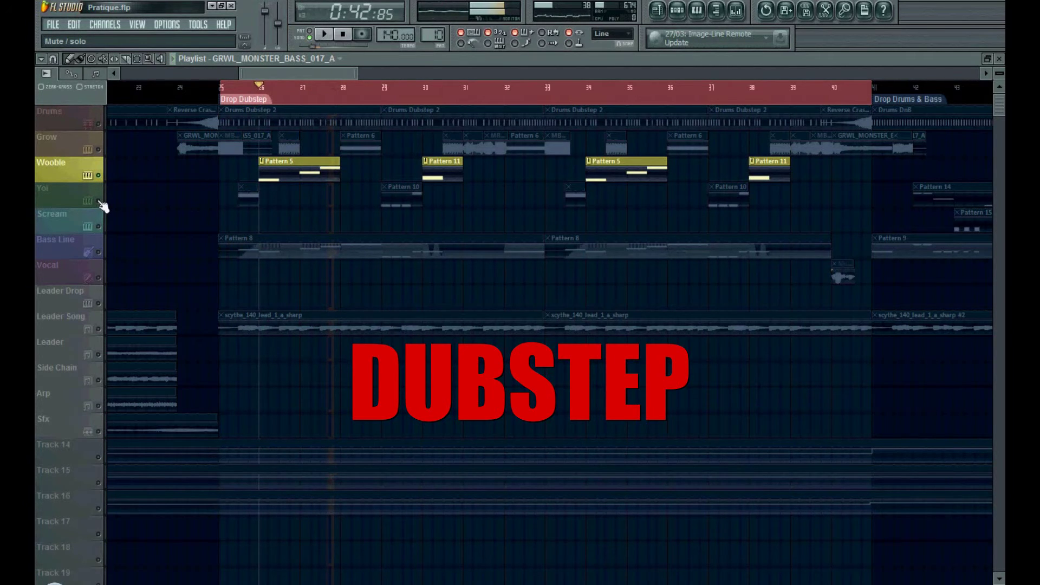
# Step: Solo the Yoi track, audition its clips including those around bar 33, and turn all tracks back on
pyautogui.click(103, 206)
pyautogui.press('space')
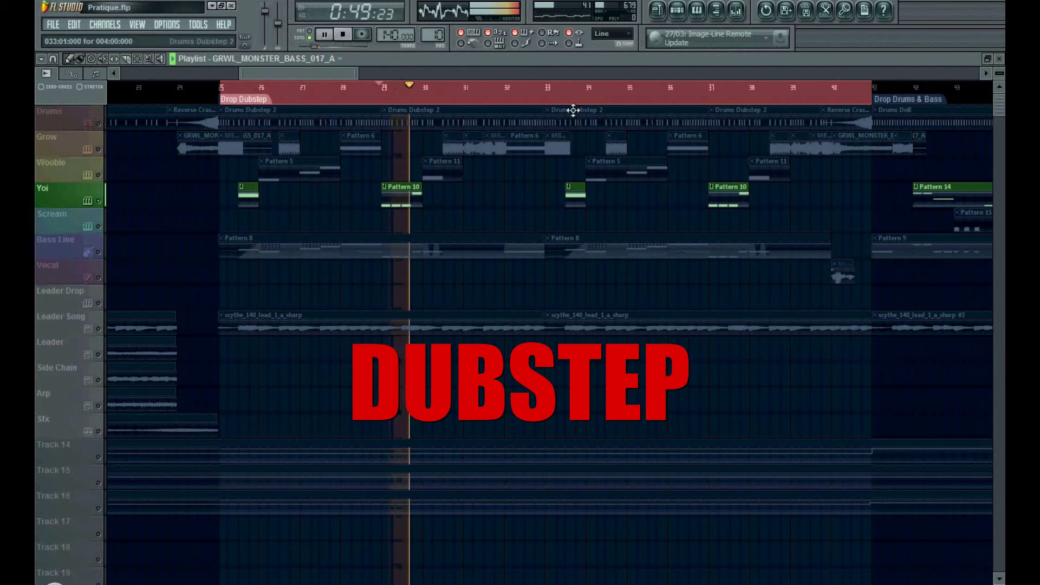
pyautogui.click(569, 92)
pyautogui.press('space')
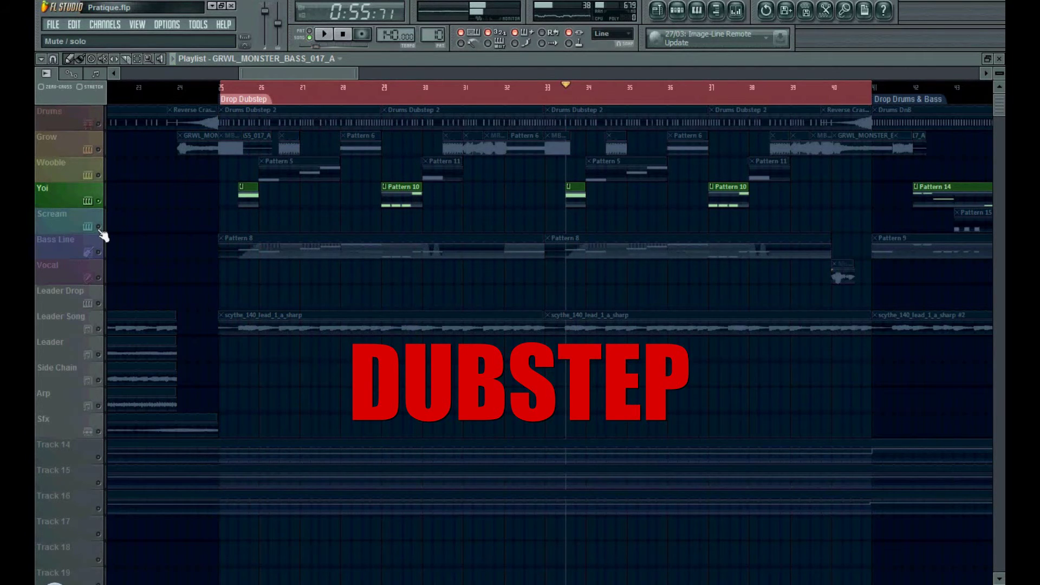
pyautogui.click(99, 229)
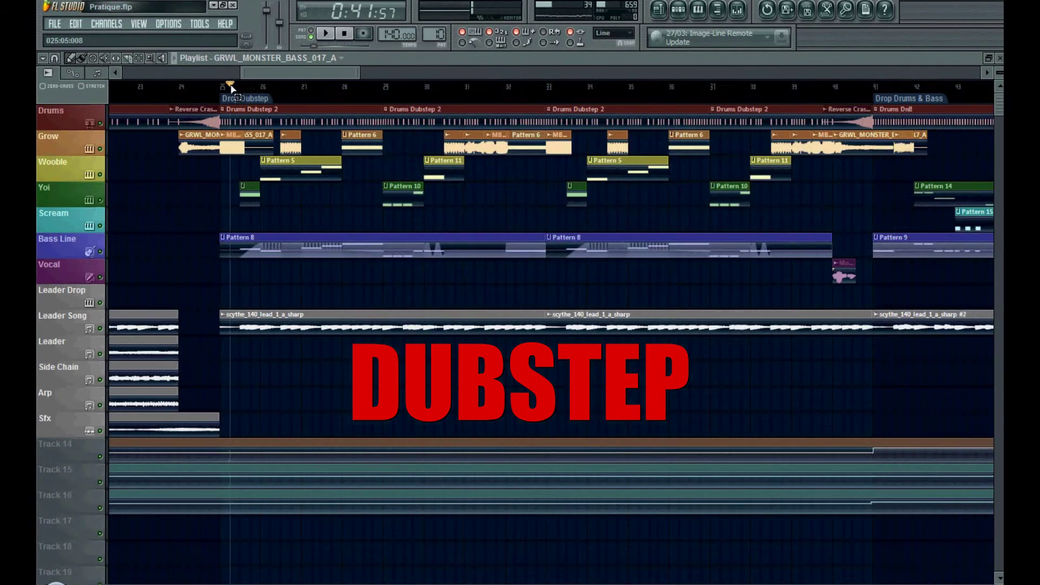
# Step: Select bars 41 to 57, the Drop Drums & Bass section, as the playback range and play it through
pyautogui.moveTo(279, 76); pyautogui.dragTo(364, 91)
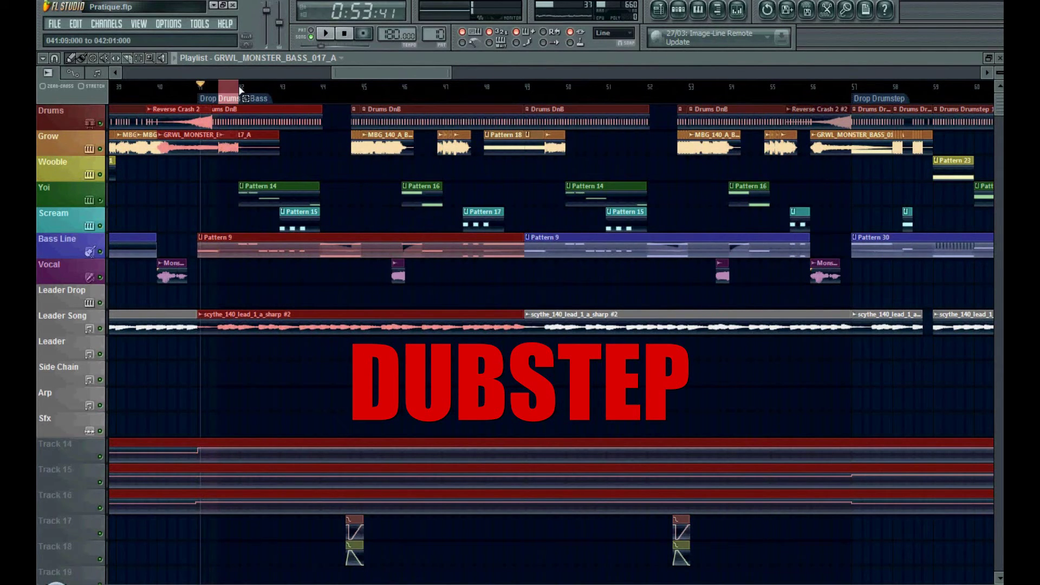
pyautogui.moveTo(202, 89); pyautogui.dragTo(855, 132)
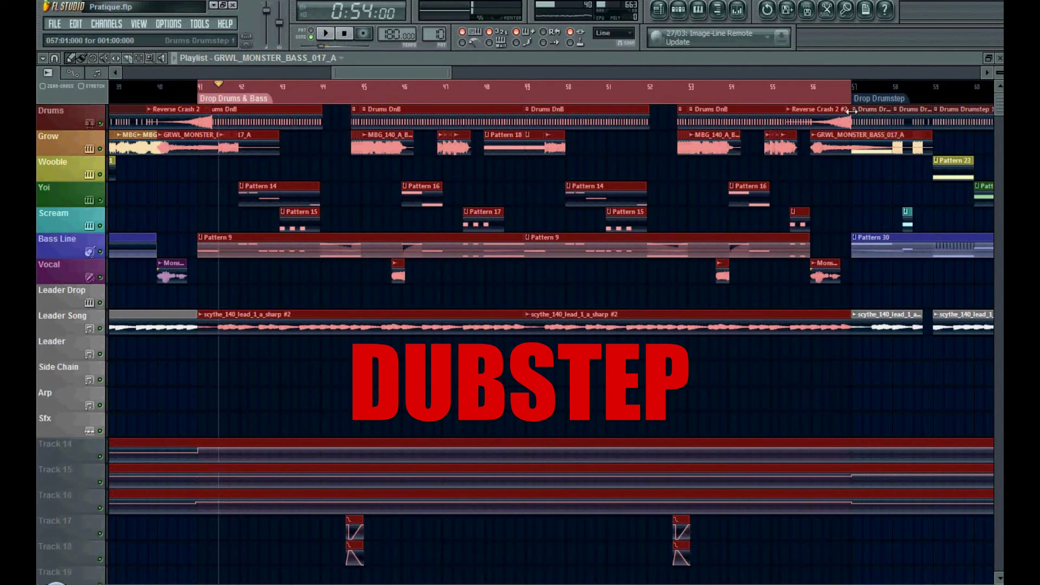
pyautogui.click(543, 300)
pyautogui.click(351, 34)
pyautogui.press('space')
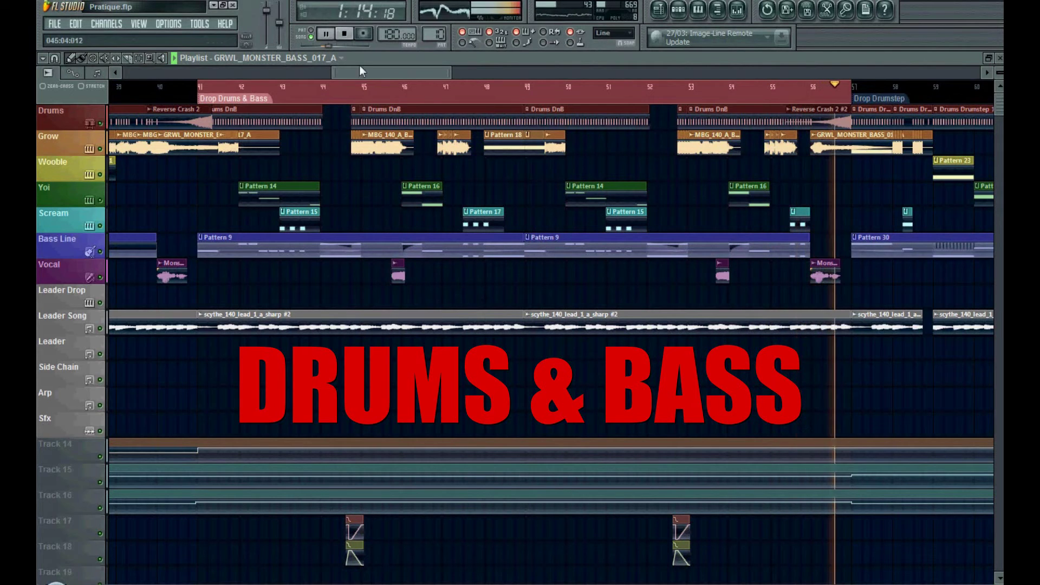
pyautogui.click(349, 34)
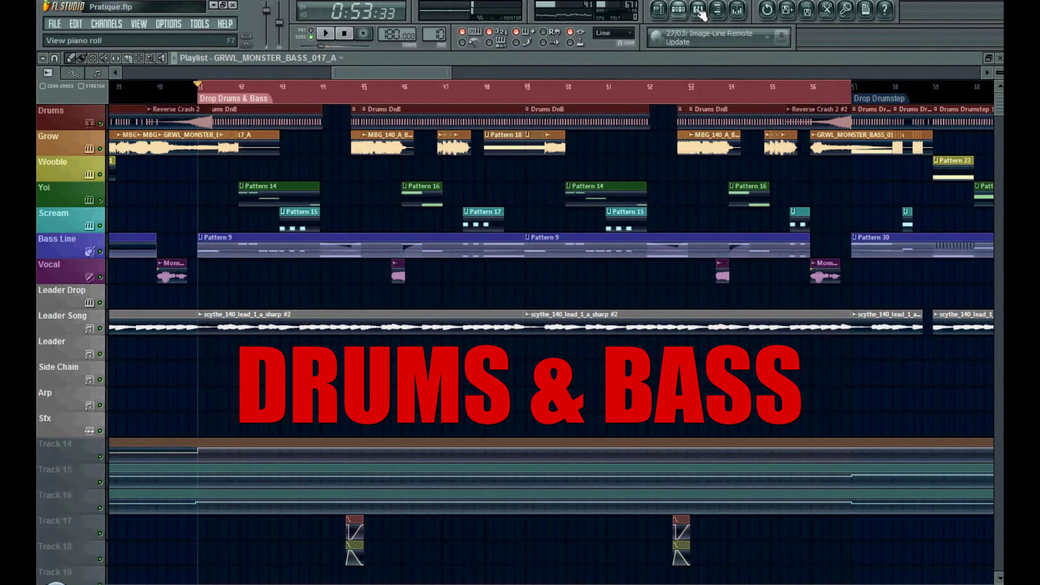
# Step: Play the Drums track with the tempo envelope on Track 14, and enable the automation on Tracks 17 and 18
pyautogui.press('space')
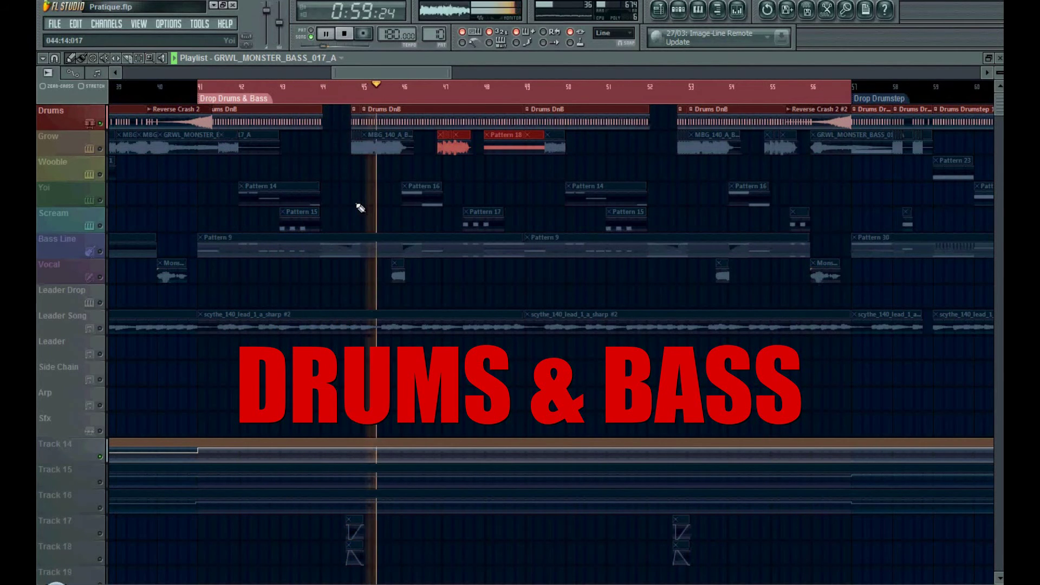
pyautogui.click(100, 534)
pyautogui.click(100, 560)
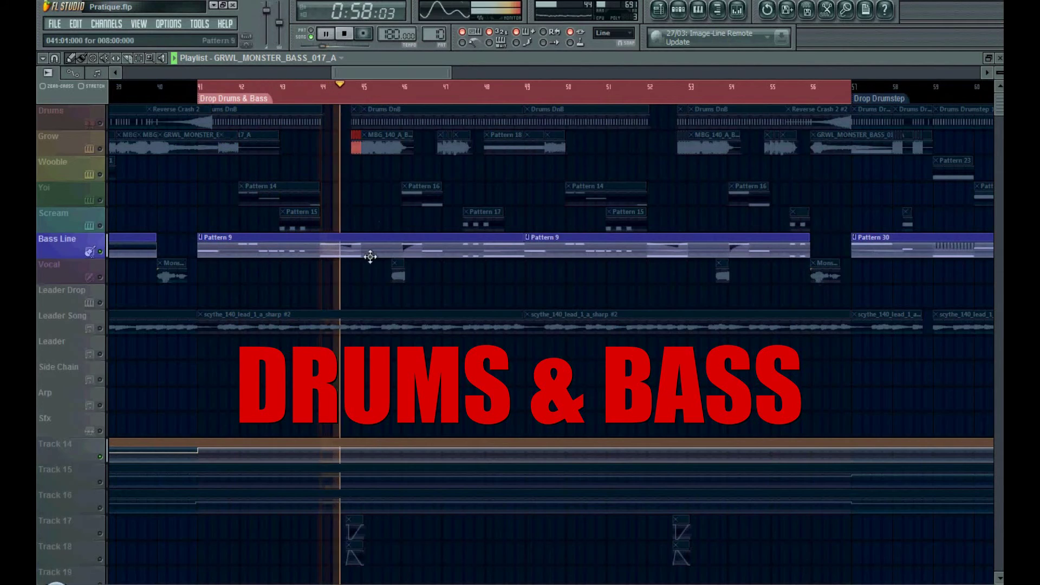
# Step: Enable the volume envelopes on Tracks 16 and 15 while the soloed Bass Line plays
pyautogui.scroll(-4, 109, 404)
pyautogui.click(100, 405)
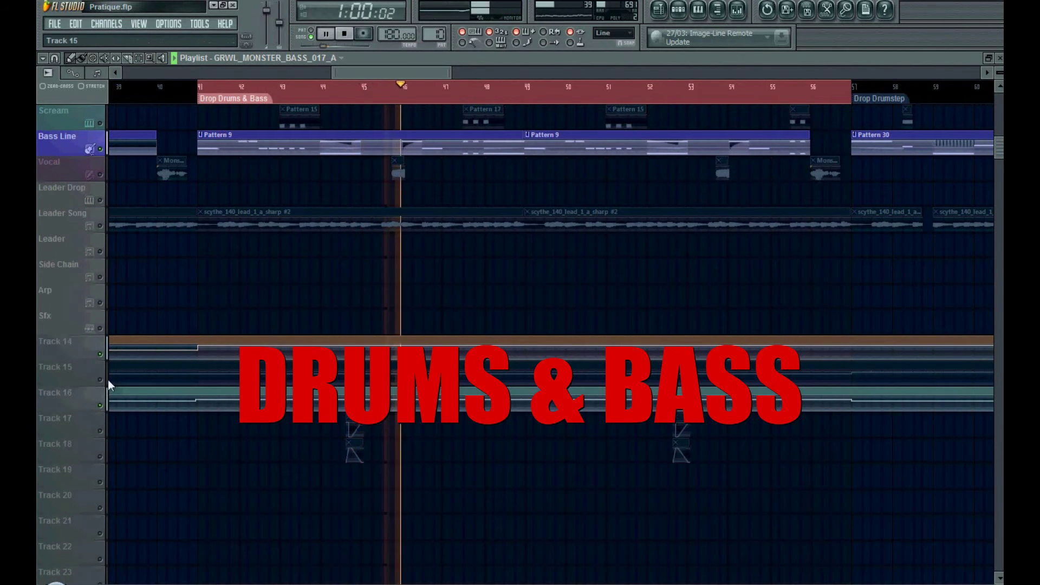
pyautogui.click(100, 379)
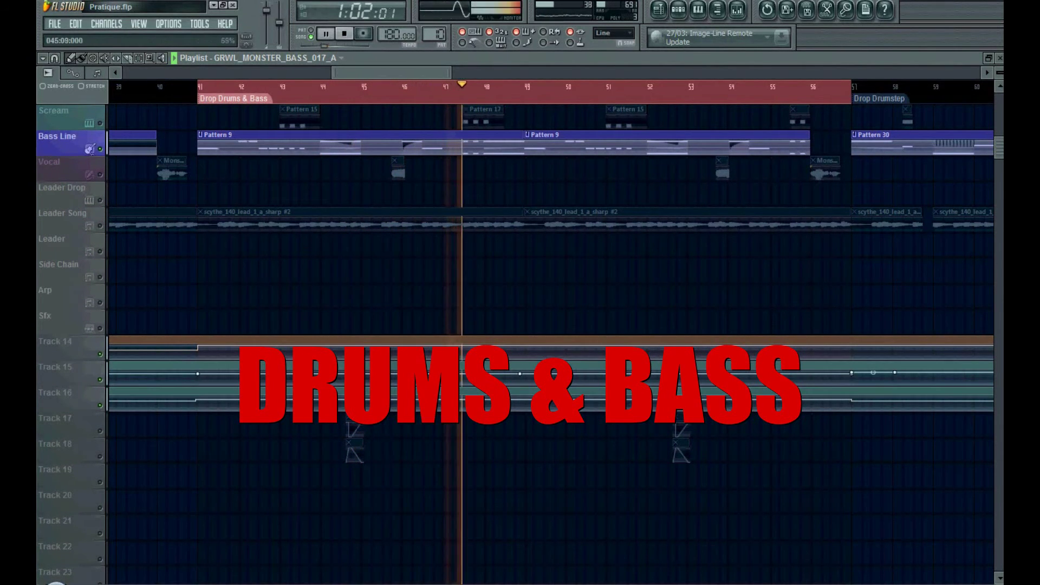
pyautogui.scroll(4, 392, 382)
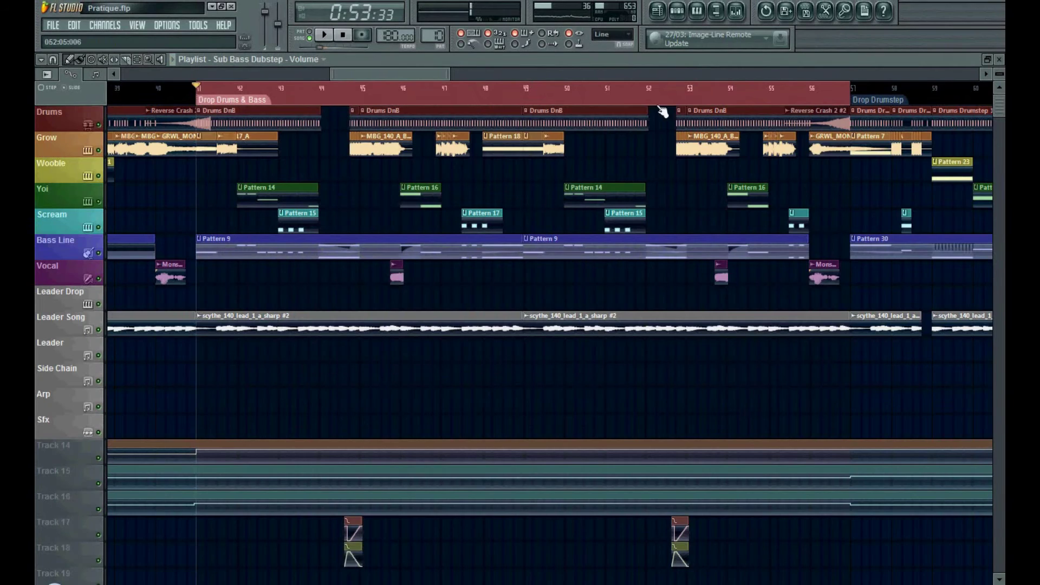
# Step: Clear the Drums & Bass range and select bars 57 to 73, the Drop Drumstep section, as the playback range
pyautogui.click(206, 88)
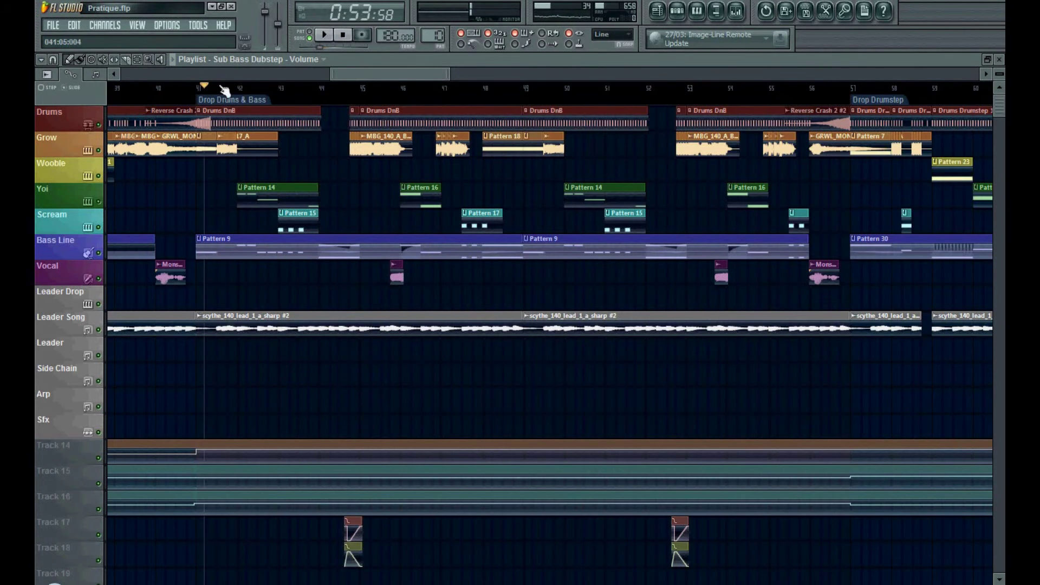
pyautogui.scroll(-3, 298, 85)
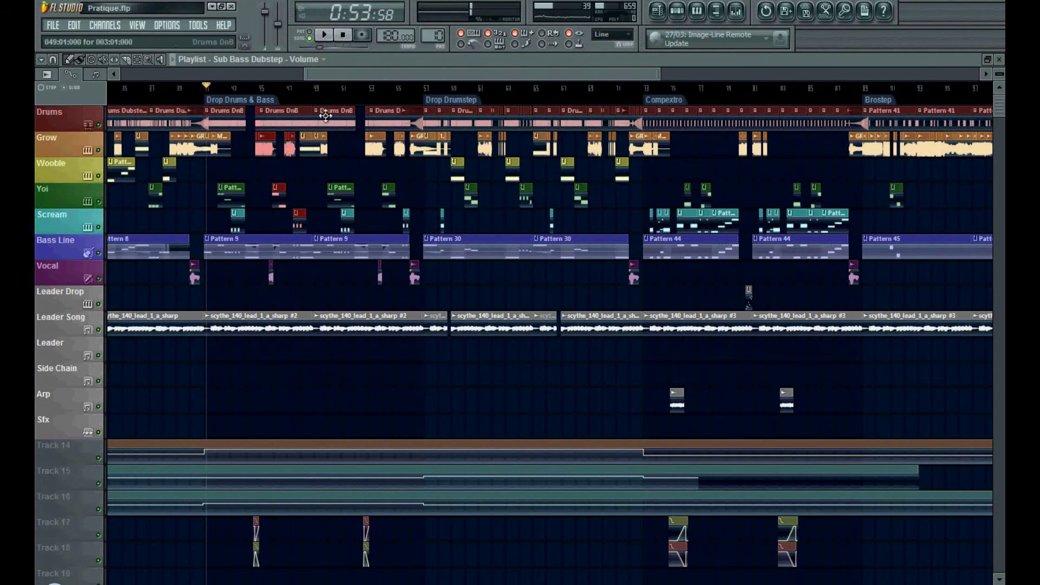
pyautogui.scroll(4, 377, 92)
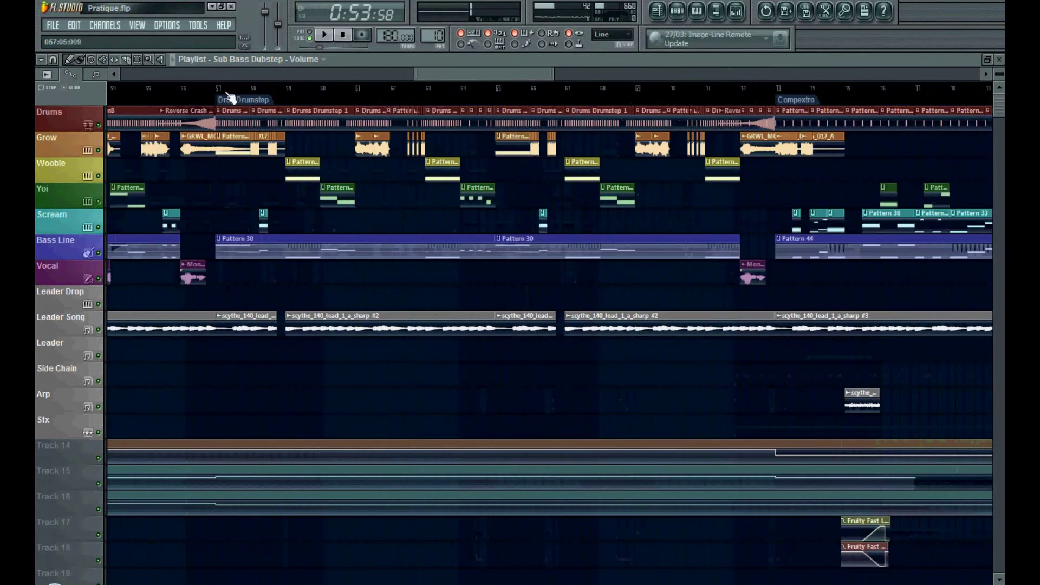
pyautogui.moveTo(217, 86); pyautogui.dragTo(779, 109)
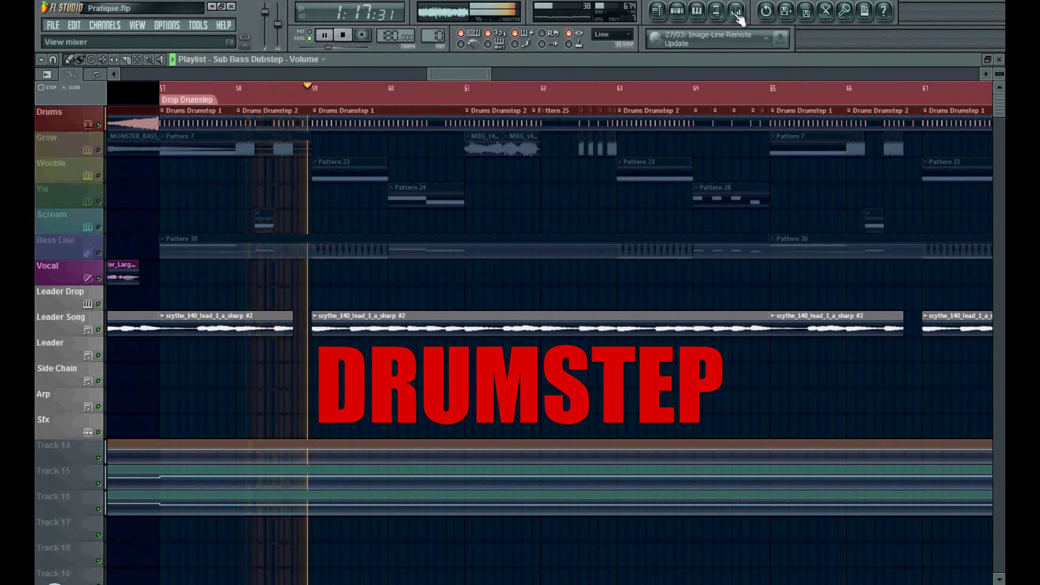
# Step: Examine the Drums clips of the Drop Drumstep section up close during playback, and stop playback
pyautogui.scroll(5, 379, 99)
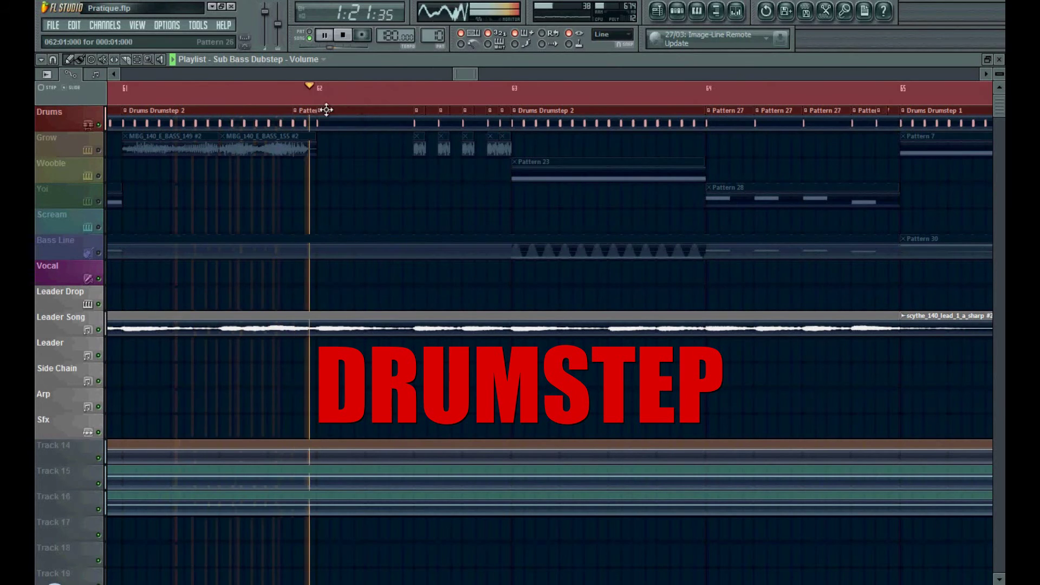
pyautogui.scroll(-3, 461, 72)
pyautogui.moveTo(461, 73)
pyautogui.mouseDown()
pyautogui.moveTo(492, 69)
pyautogui.moveTo(443, 77)
pyautogui.mouseUp()
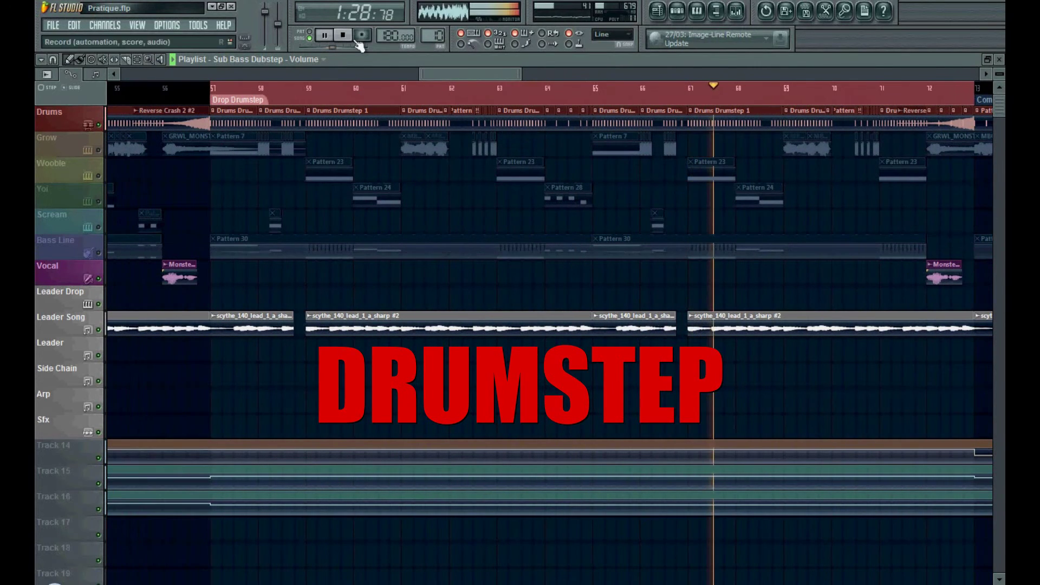
pyautogui.click(343, 35)
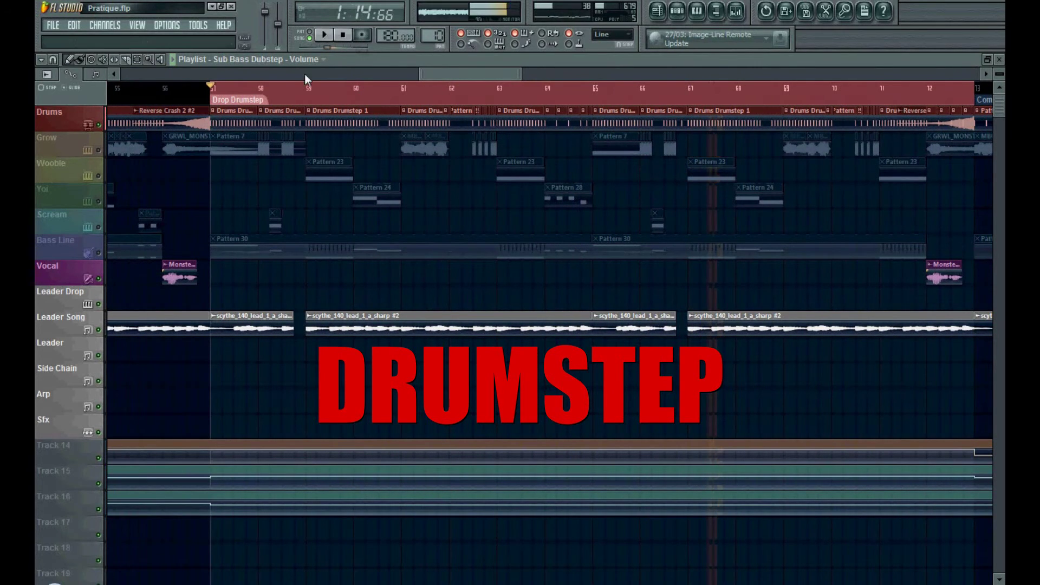
# Step: Enable the Grow track in place of the Drums track and play the Drop Drumstep section
pyautogui.click(102, 151)
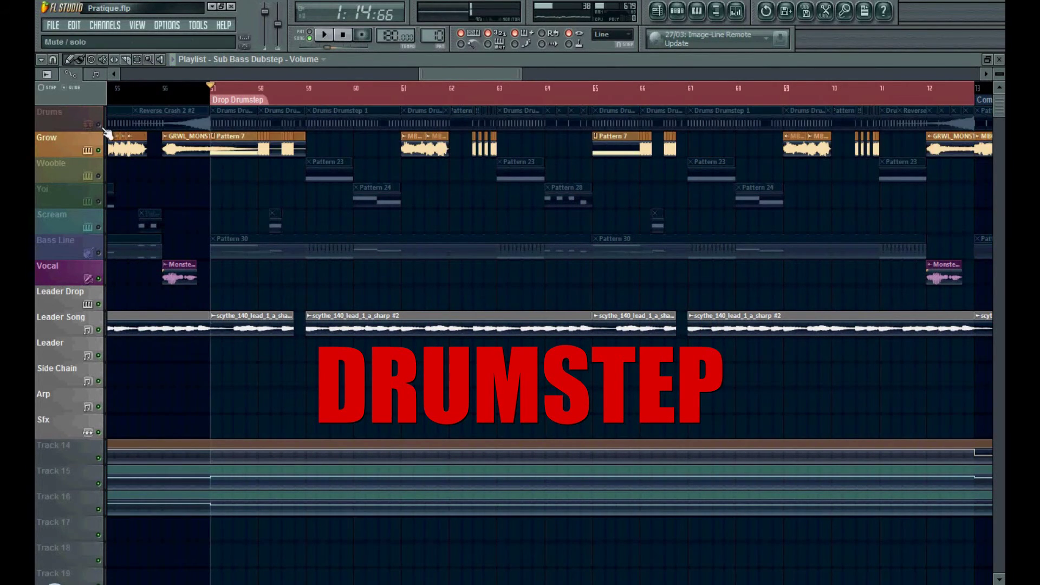
pyautogui.press('space')
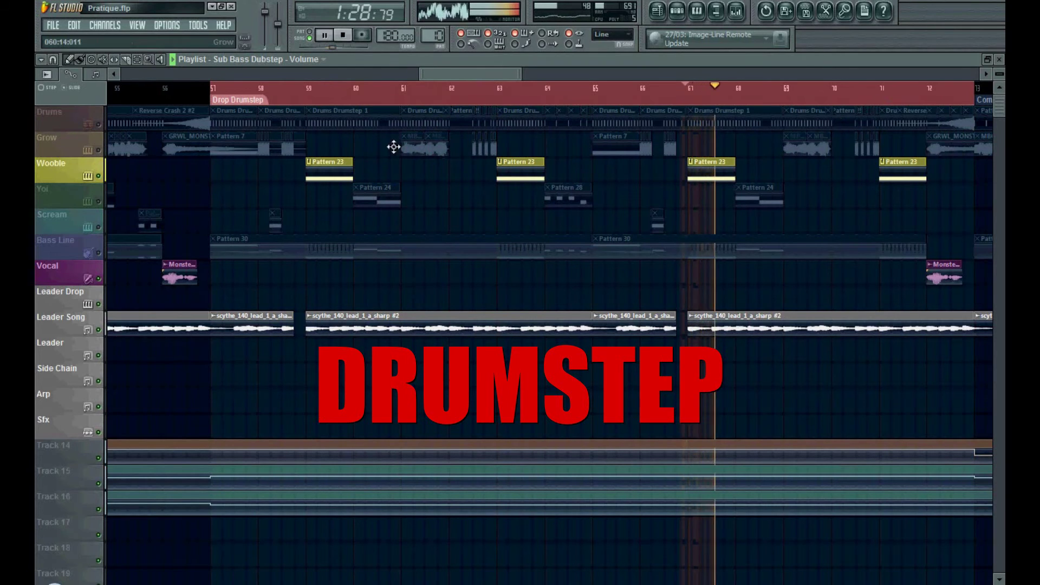
# Step: Enable the Yoi track in place of the Wooble track and play the Drop Drumstep section from around bar 64
pyautogui.press('space')
pyautogui.click(108, 186)
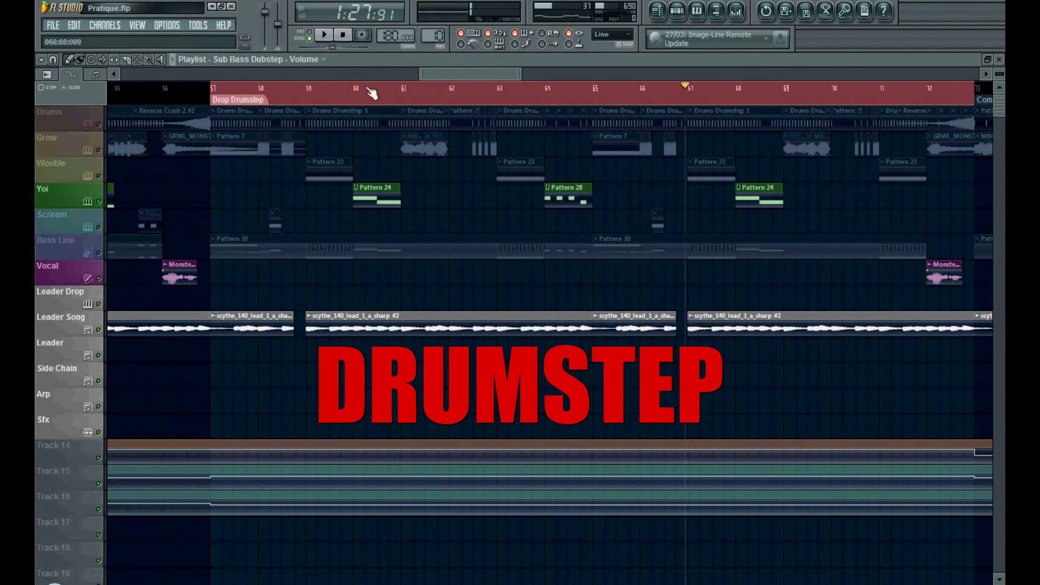
pyautogui.press('space')
pyautogui.click(543, 91)
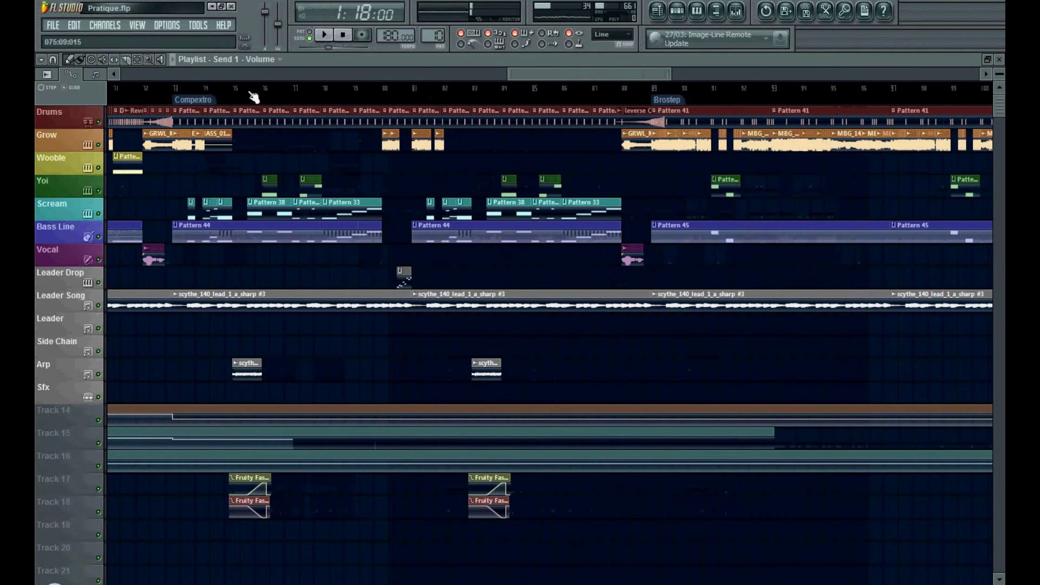
# Step: Select bars 73 to 89, the Compextro section, as the playback range and play it
pyautogui.moveTo(176, 90); pyautogui.dragTo(652, 137)
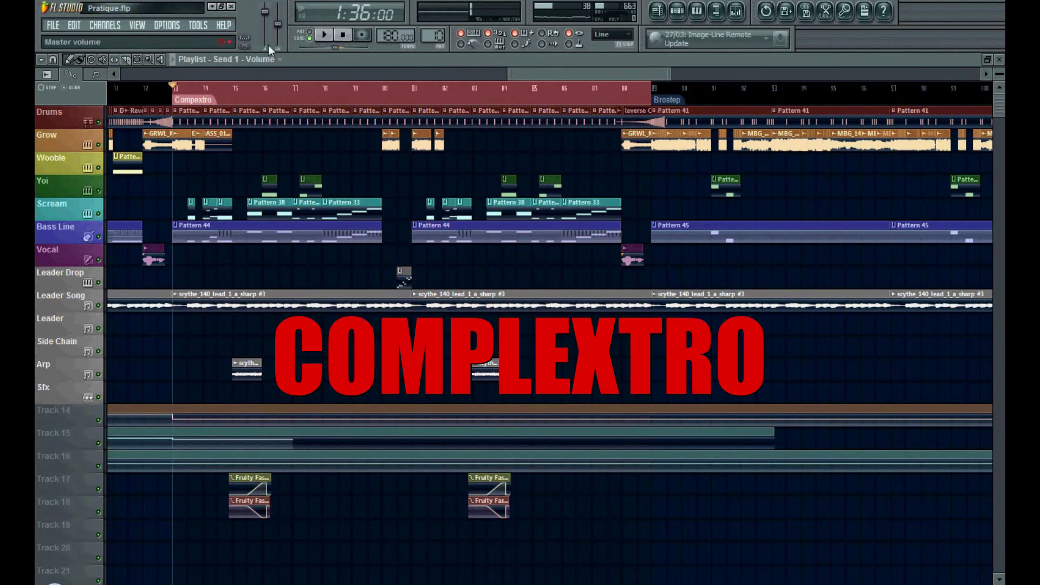
pyautogui.click(330, 35)
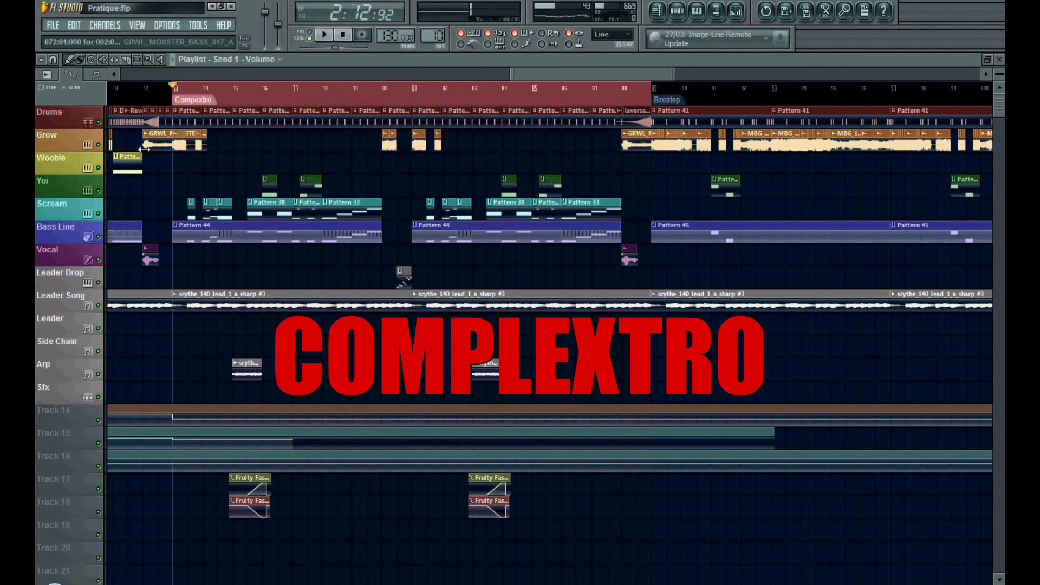
# Step: Solo the Grow track in the Compextro section, enable the envelopes on Tracks 14 and 15, and stop playback after listening
pyautogui.scroll(2, 264, 94)
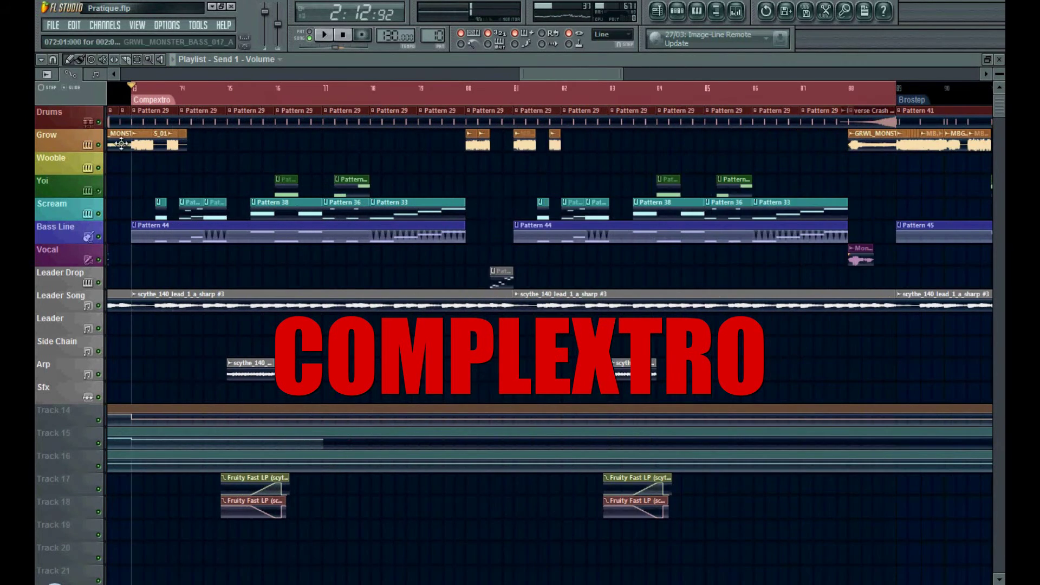
pyautogui.rightClick(99, 146)
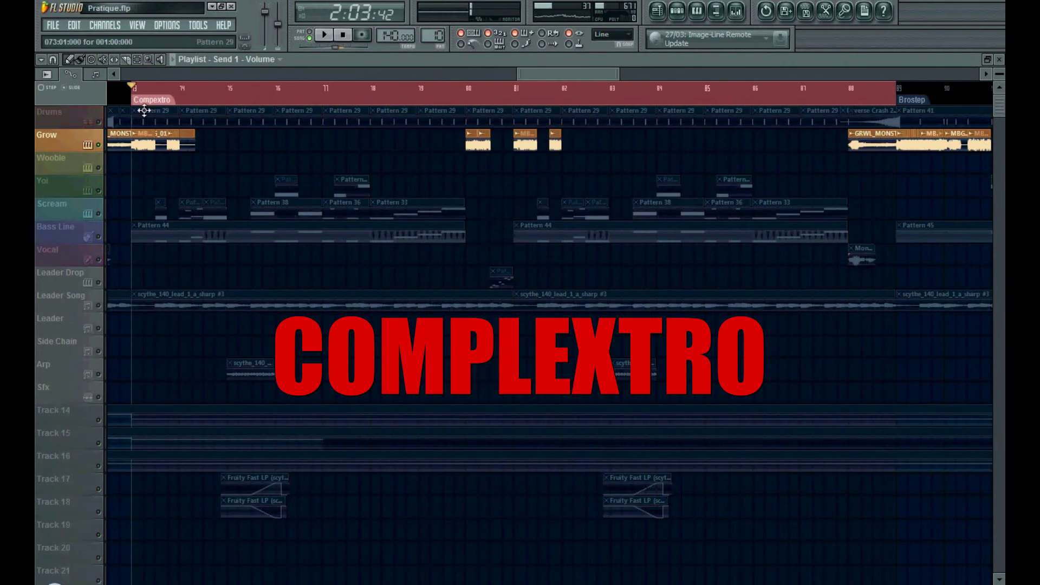
pyautogui.click(98, 420)
pyautogui.click(98, 443)
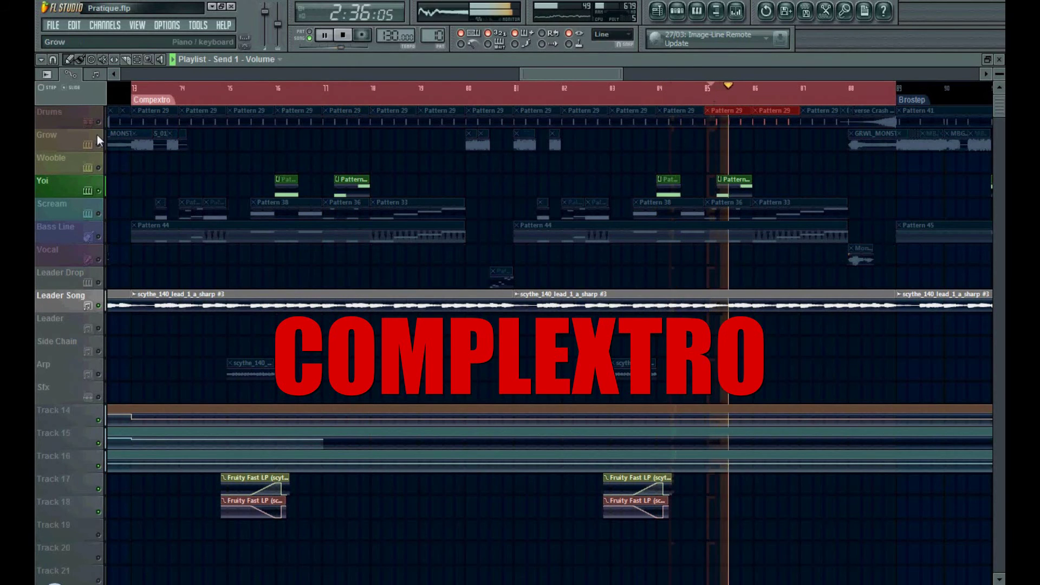
pyautogui.press('space')
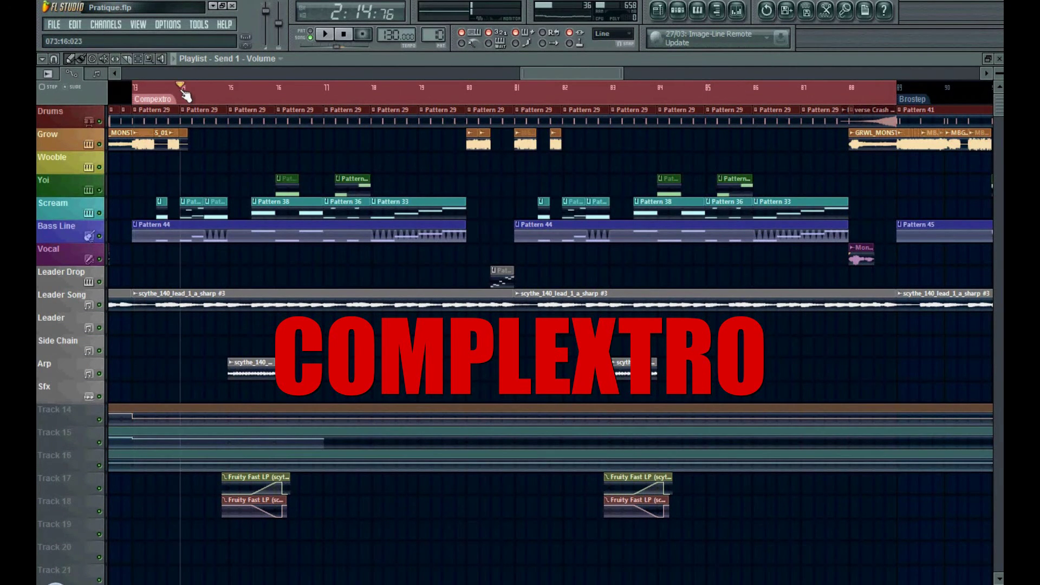
# Step: Clear the Compextro range, select bars 89 to 105, the Brostep section, as the playback range, and play it
pyautogui.click(185, 96)
pyautogui.moveTo(515, 77); pyautogui.dragTo(607, 74)
pyautogui.moveTo(115, 84); pyautogui.dragTo(877, 86)
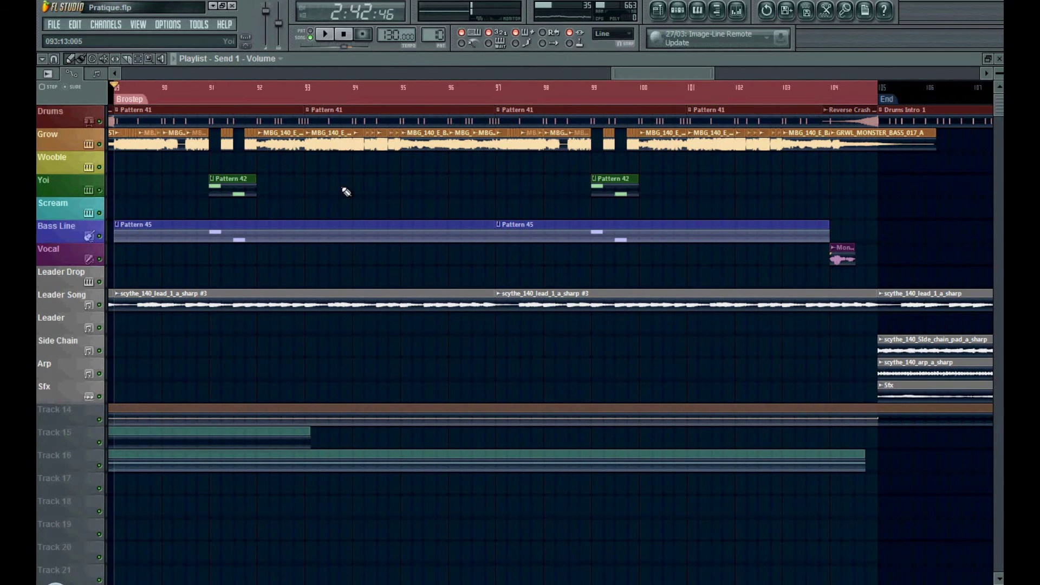
pyautogui.click(327, 35)
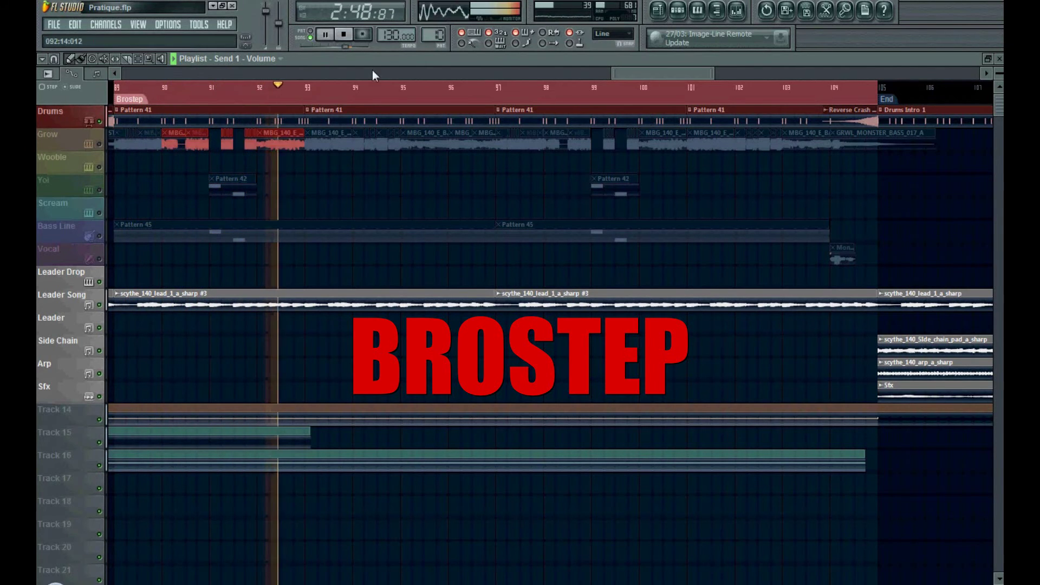
# Step: Enable the Grow track in place of the Drums track and play the Brostep section from its start
pyautogui.press('space')
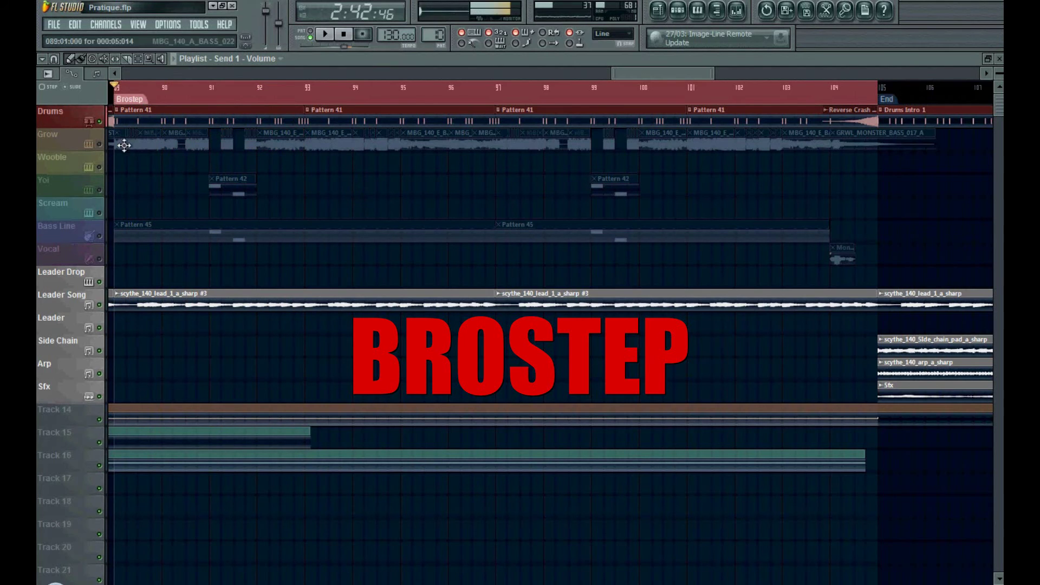
pyautogui.click(110, 144)
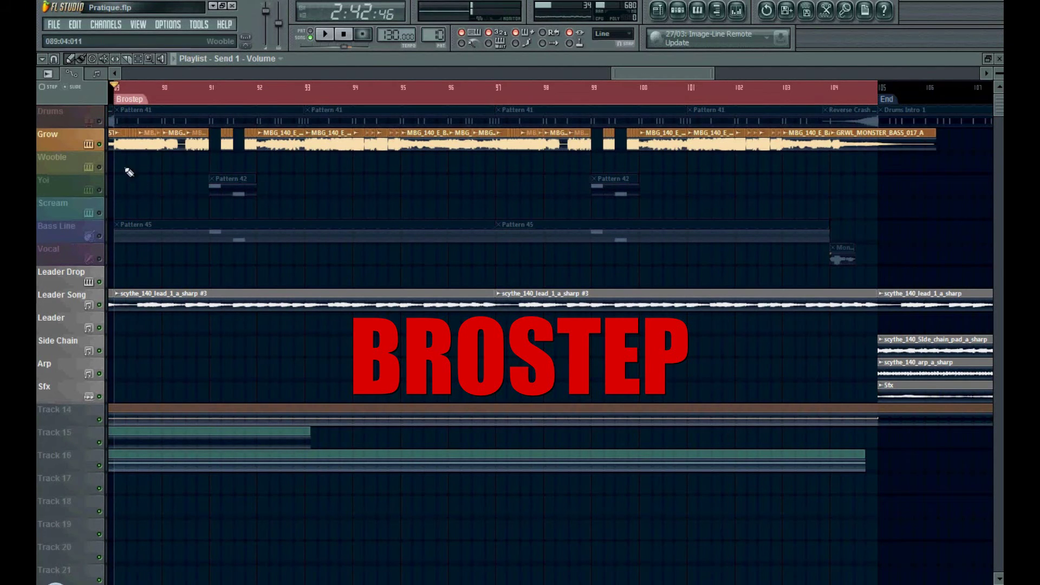
pyautogui.press('space')
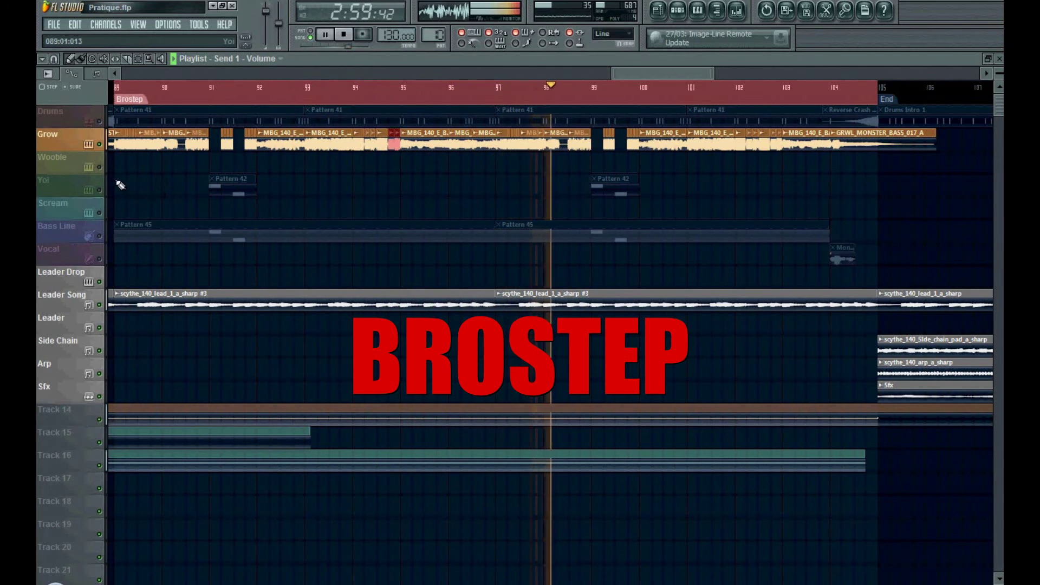
# Step: Audition the Yoi track in place of the Grow track in the Brostep section, and stop playback
pyautogui.press('space')
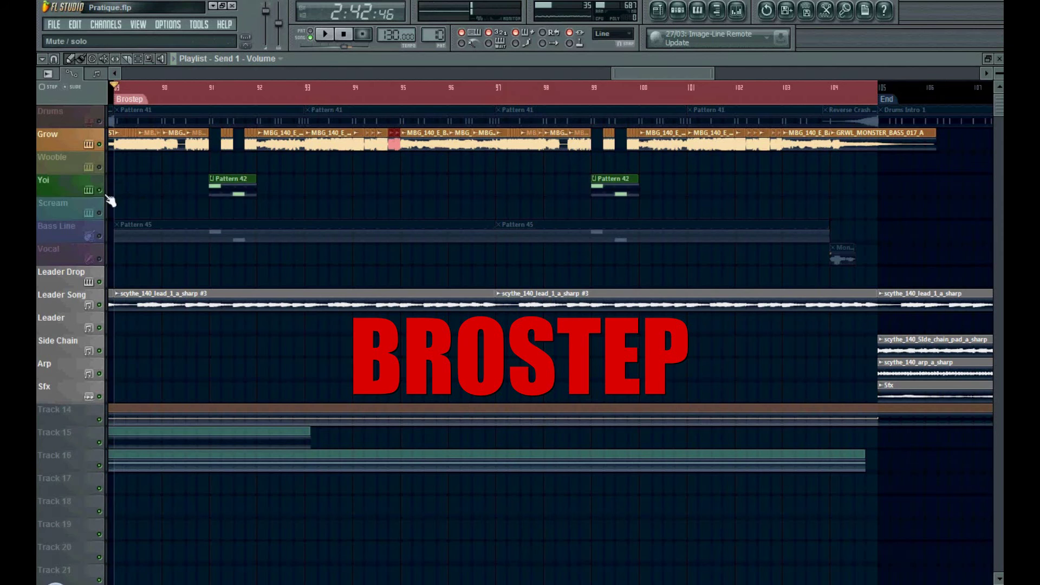
pyautogui.press('space')
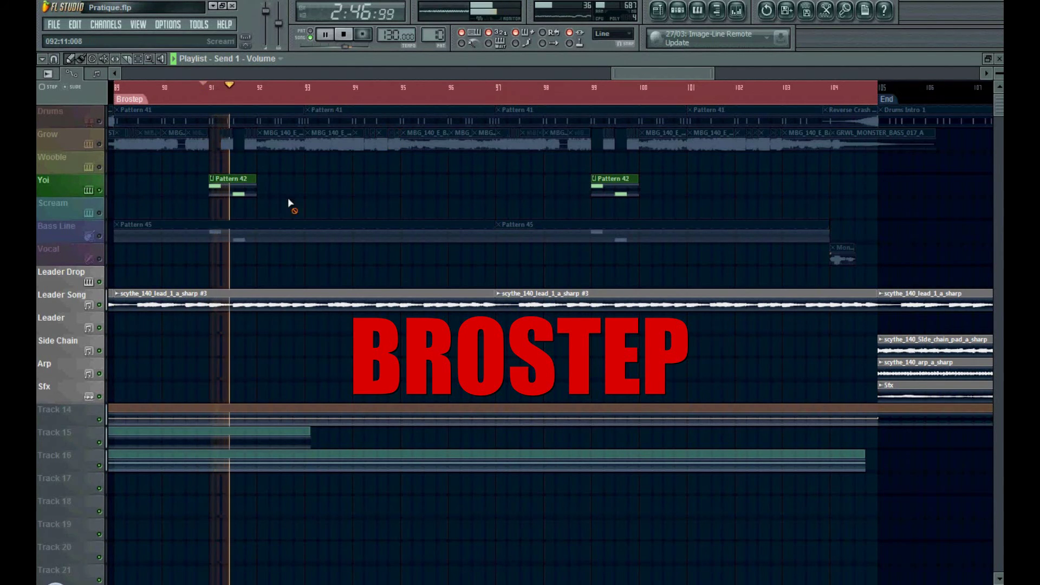
pyautogui.press('space')
pyautogui.click(101, 145)
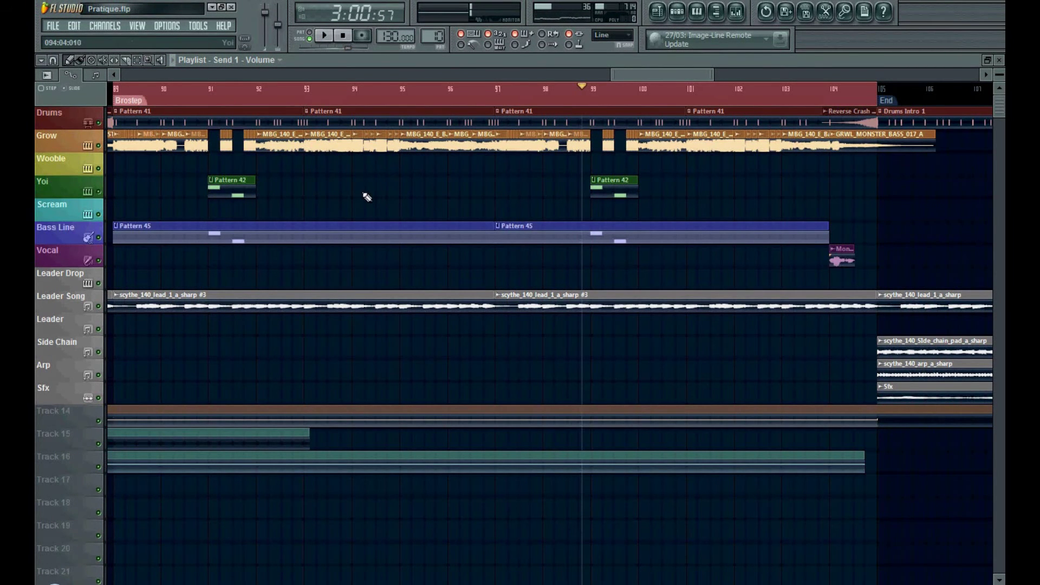
# Step: Clear the Brostep range and play the whole arrangement from the beginning of the Intro
pyautogui.click(120, 97)
pyautogui.scroll(-6, 130, 100)
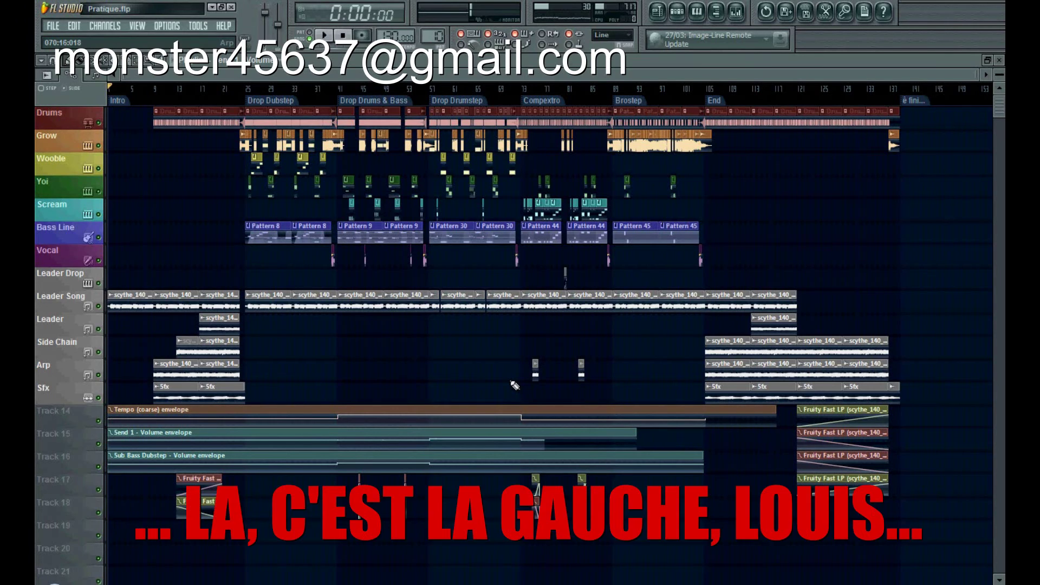
pyautogui.press('space')
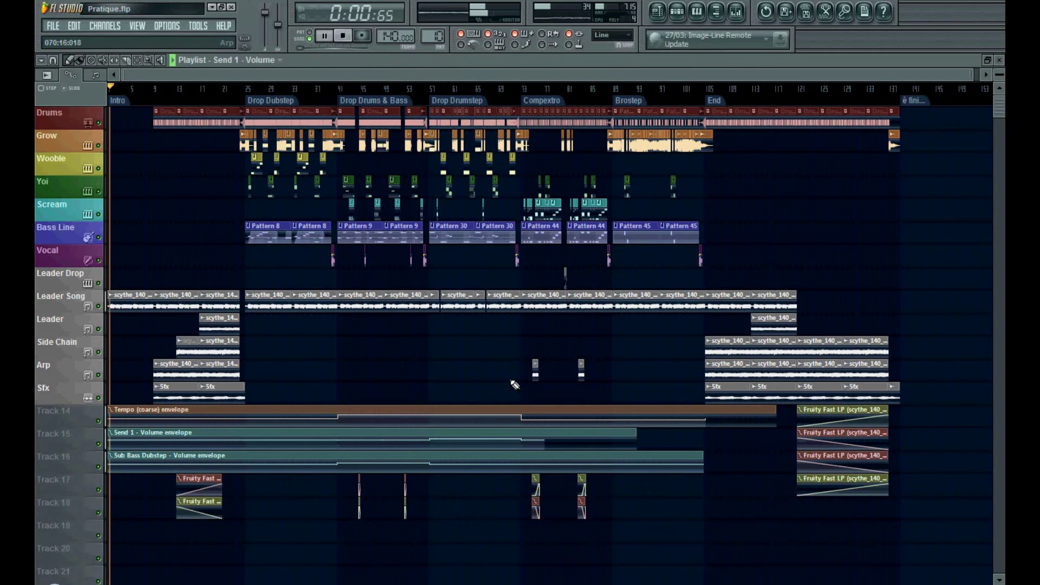